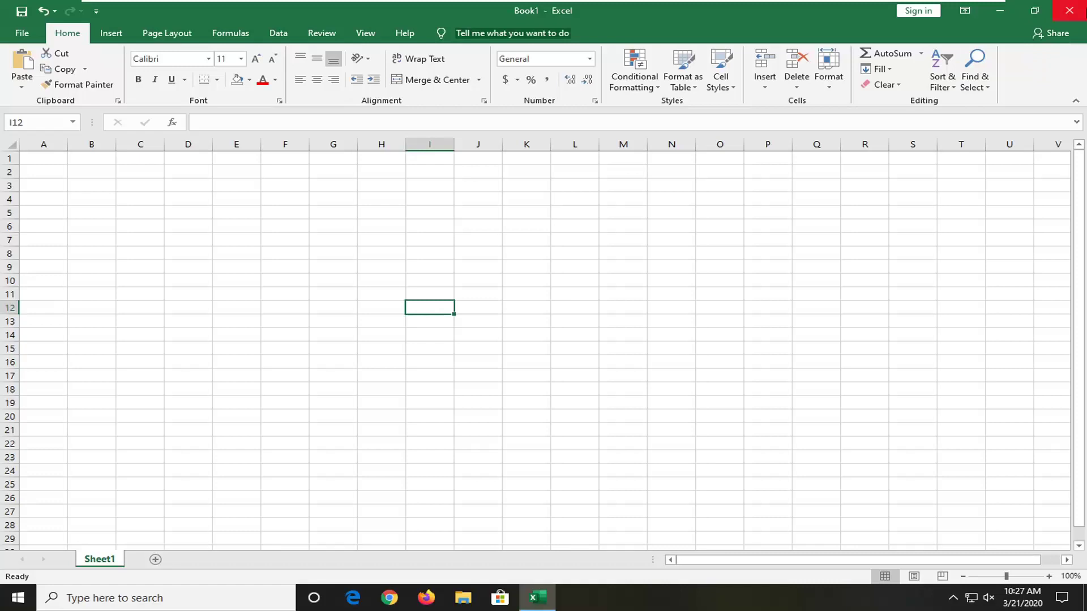
Step: Close Excel, discarding the unsaved blank Book1 workbook
left_click(1080, 10)
left_click(533, 314)
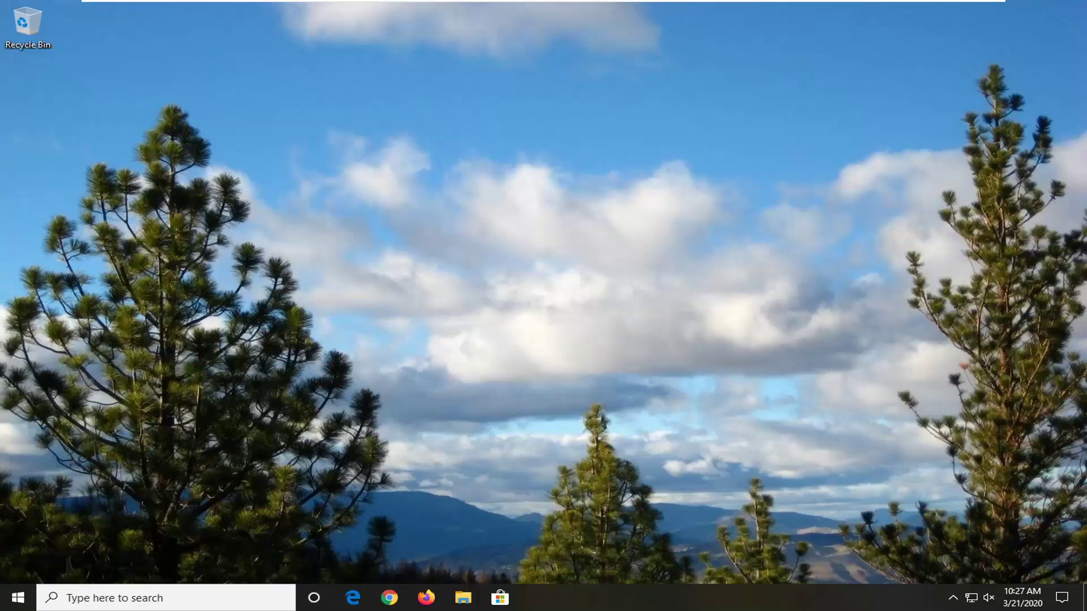
Step: Open the Run dialog from Start search and enter excel.exe /safe
left_click(16, 604)
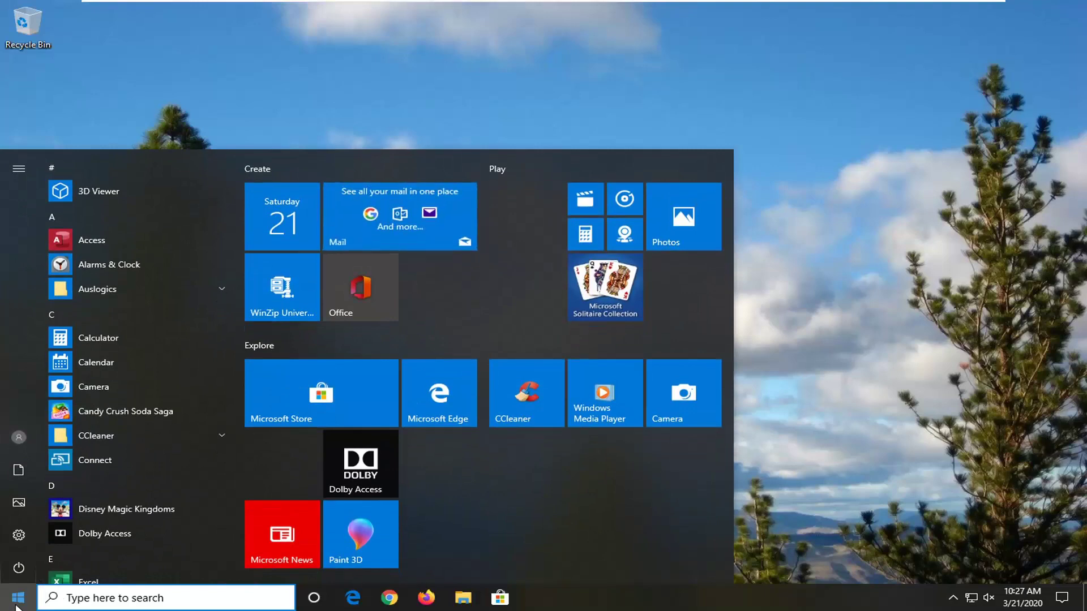
type("run")
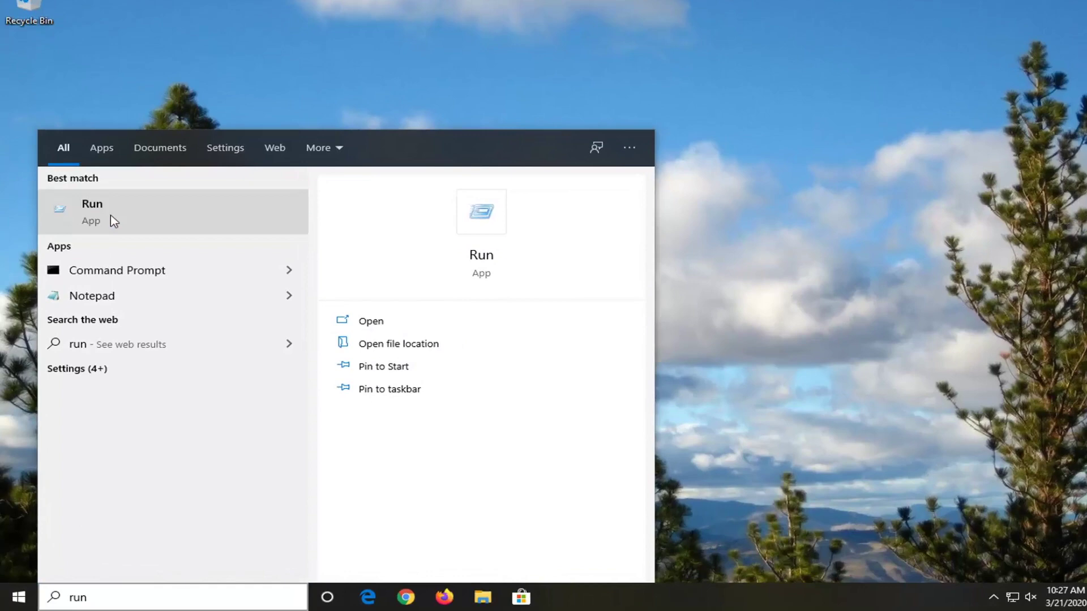
left_click(126, 226)
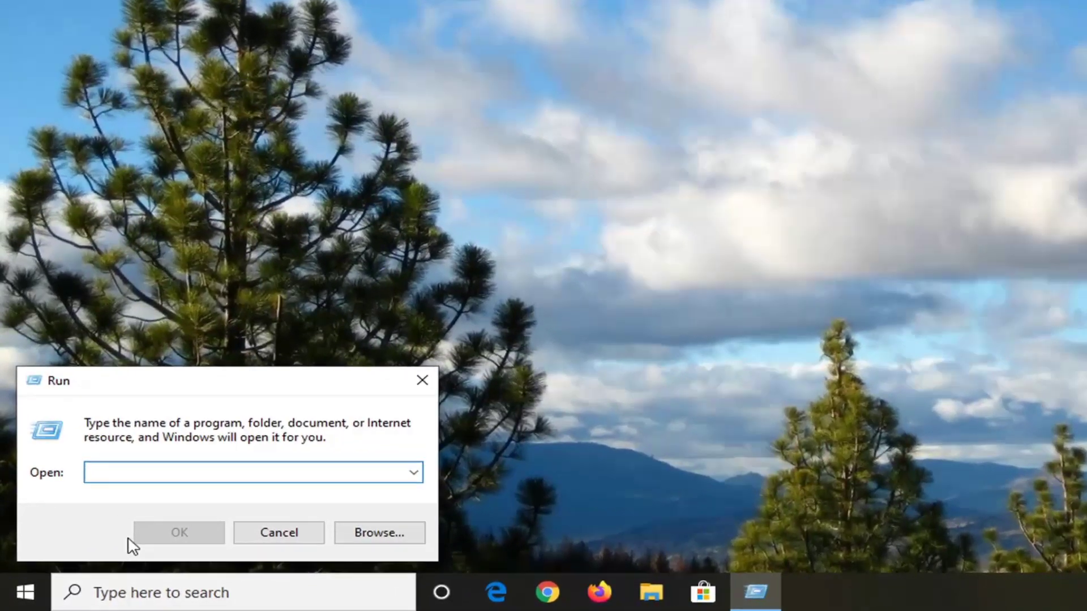
type("excel")
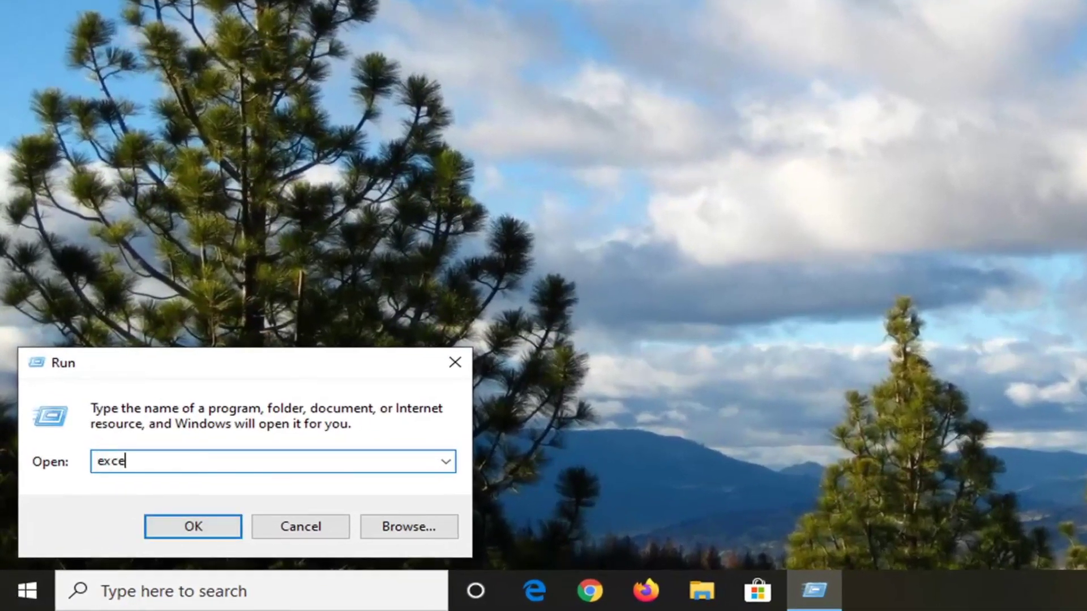
type(".exe /safe")
Step: Launch Excel in Safe Mode and open Options > Add-ins with Excel Add-ins selected to manage
left_click(178, 527)
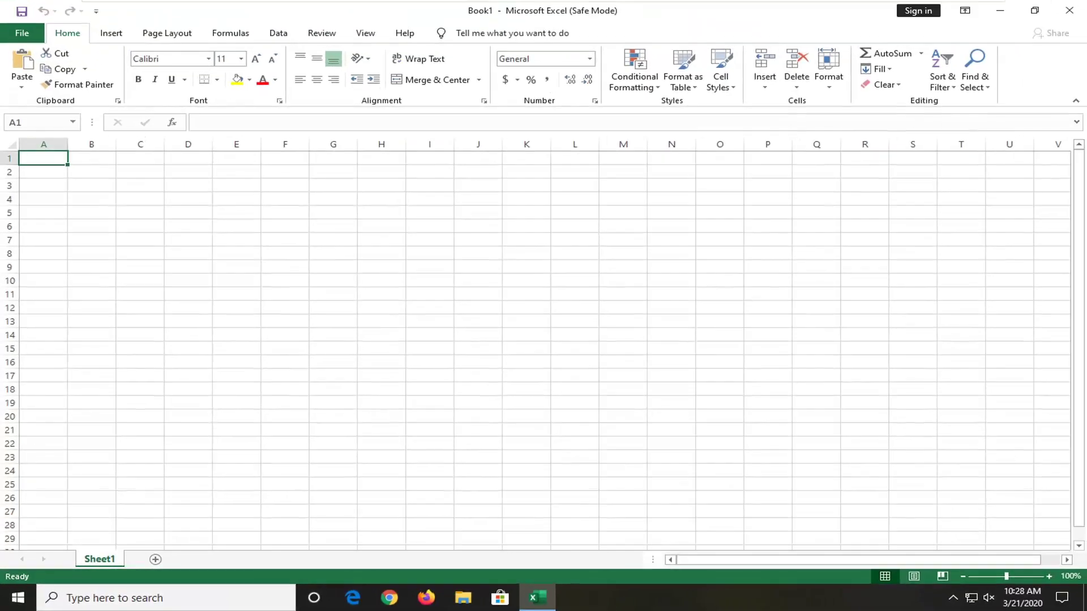
left_click(526, 416)
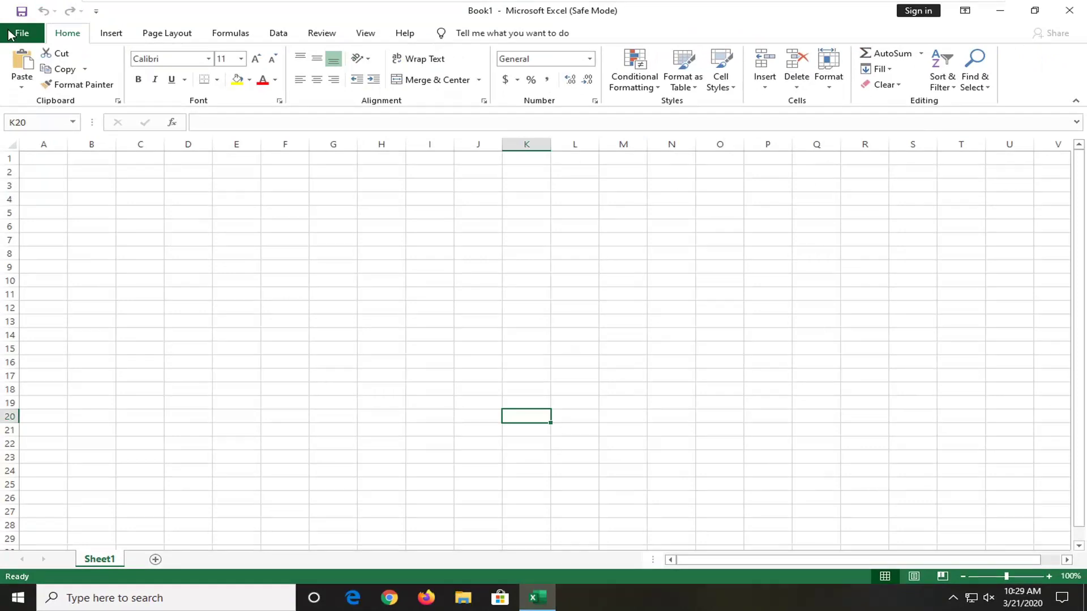
left_click(9, 34)
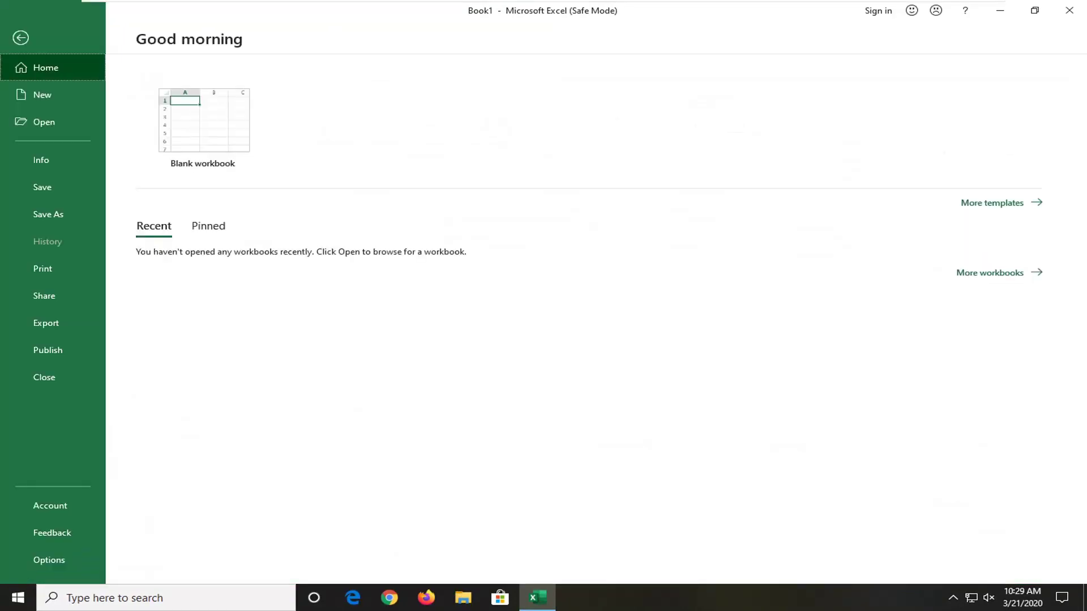
left_click(46, 559)
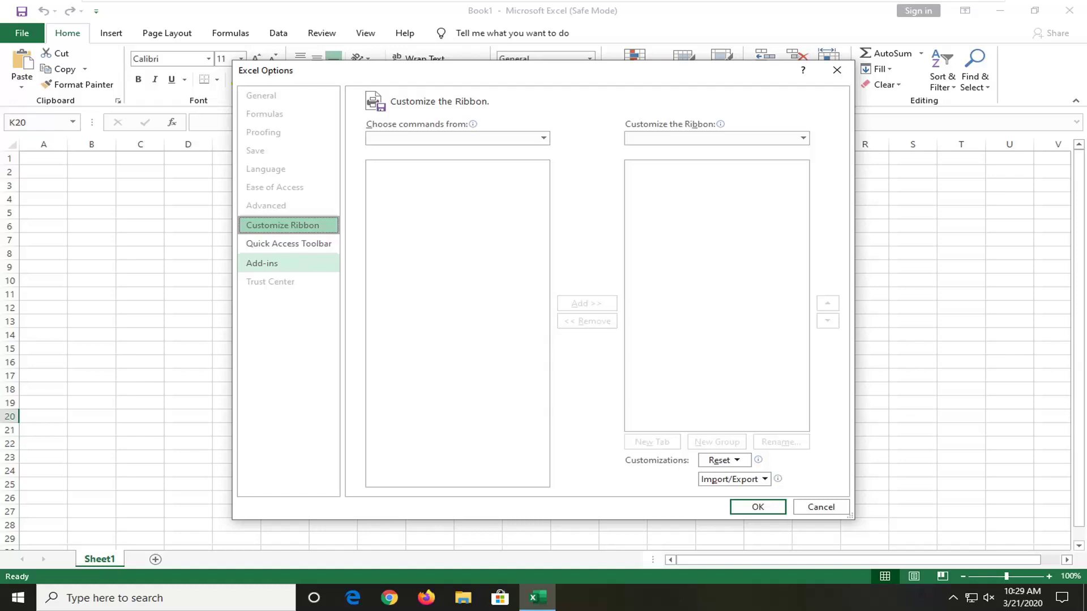
left_click(262, 263)
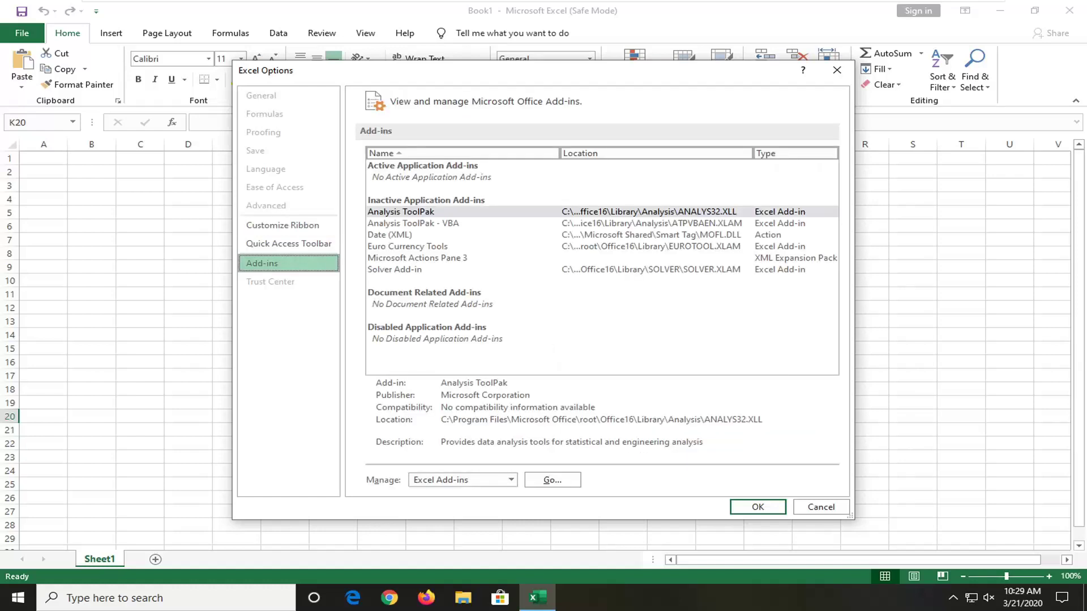
left_click(509, 480)
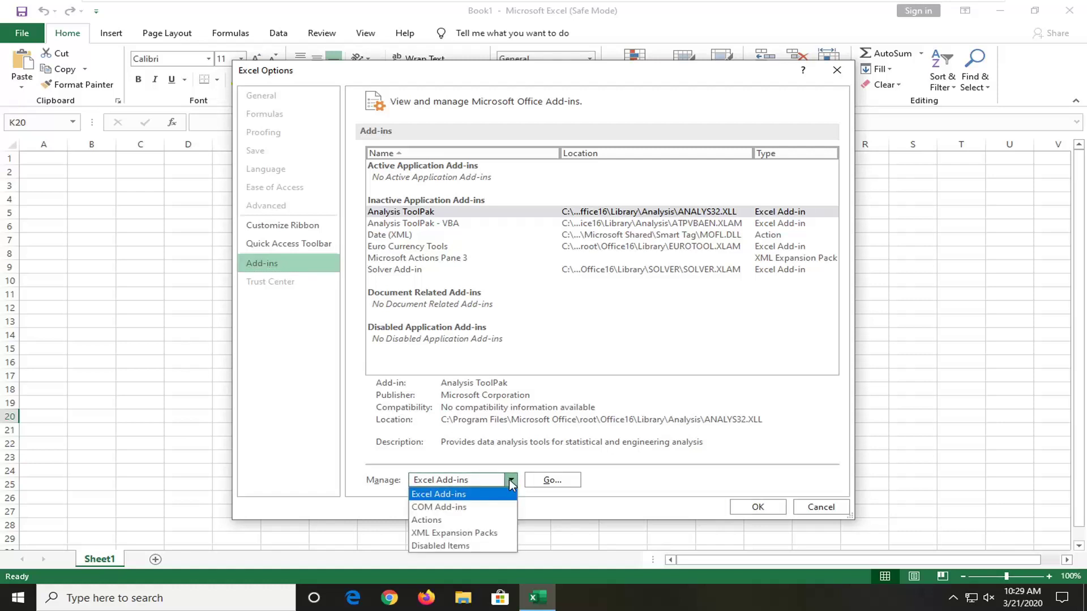
left_click(453, 498)
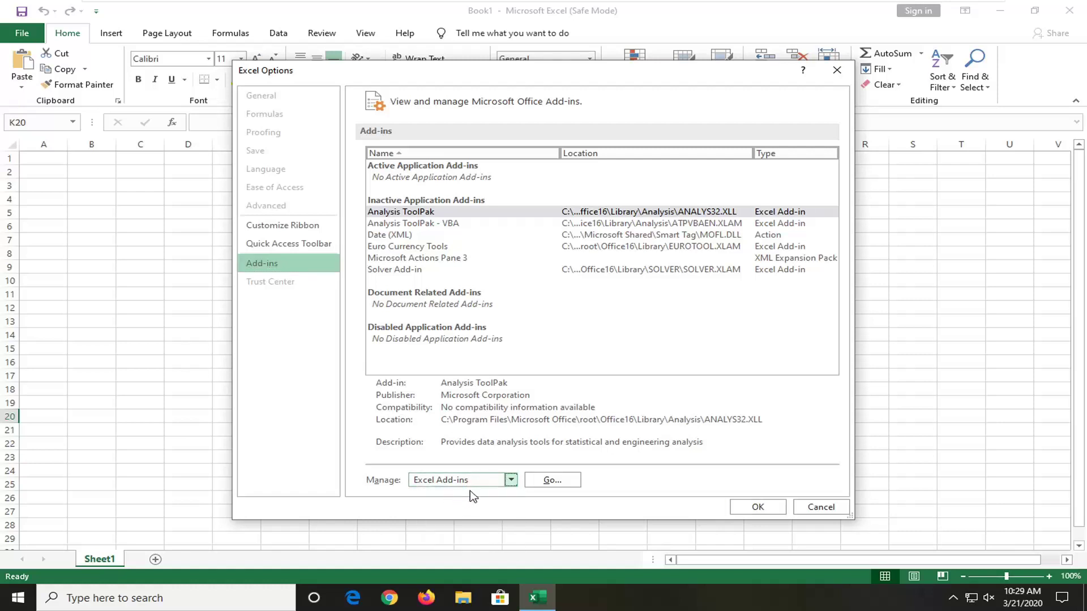
Step: Open the Excel Add-ins list and confirm it with every add-in left unchecked
left_click(552, 480)
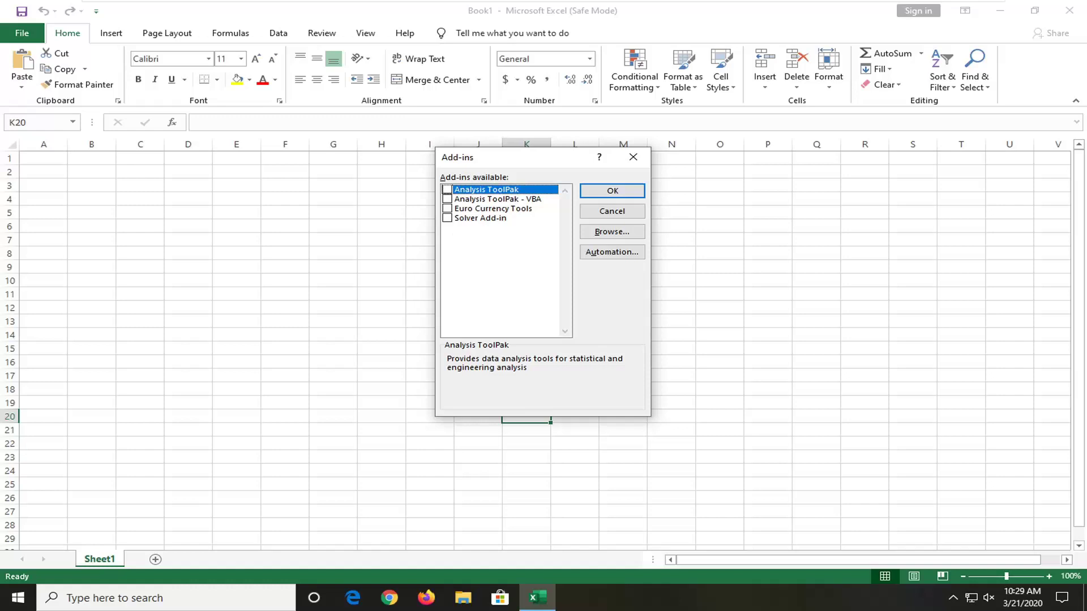
left_click(592, 193)
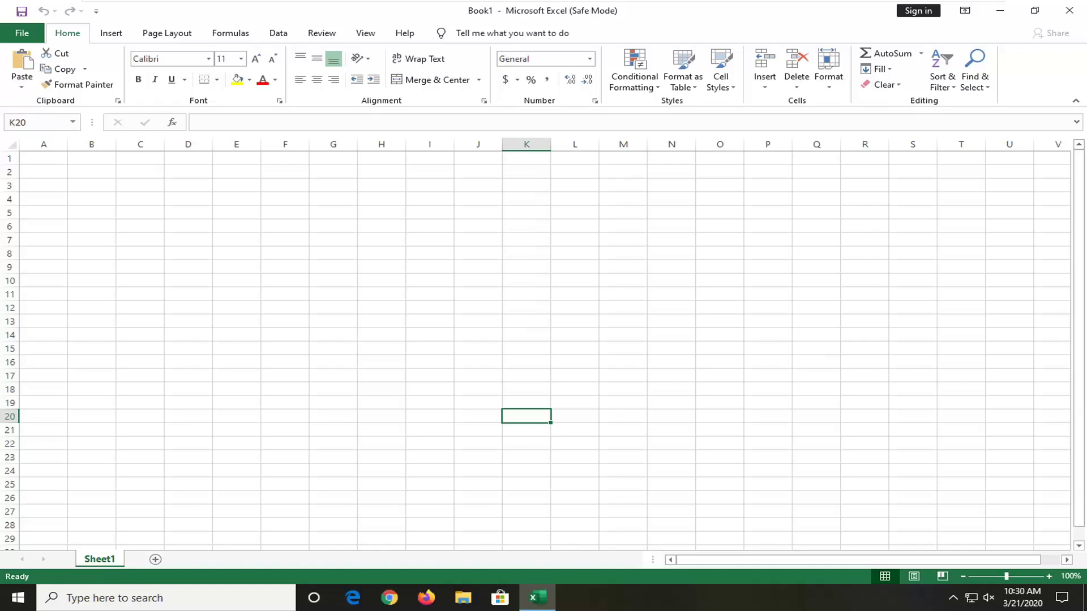
Step: Close the safe-mode Excel and relaunch Excel normally from Start search
left_click(1070, 10)
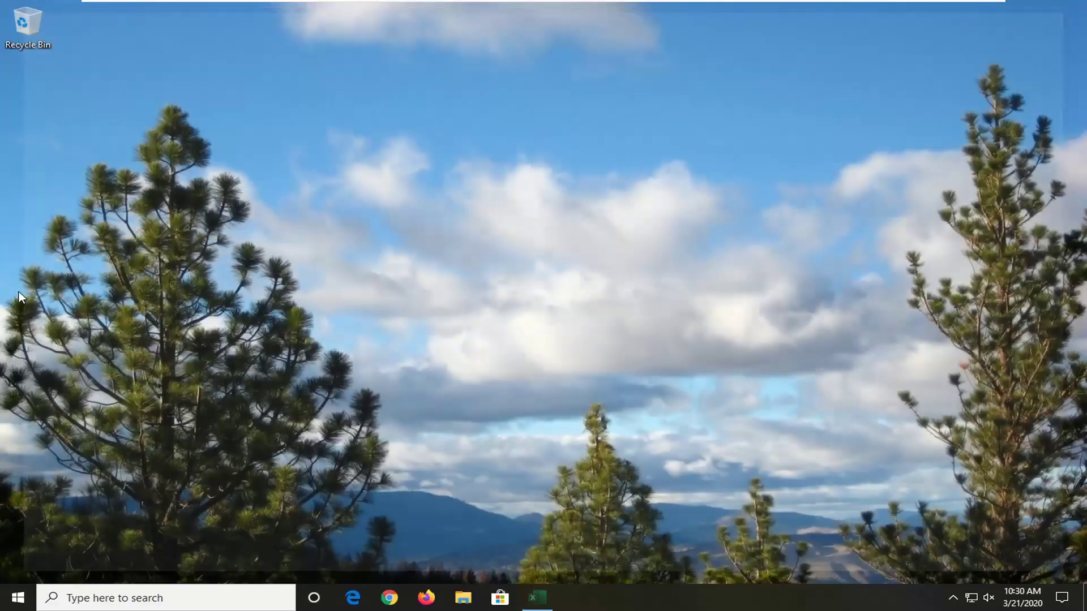
left_click(18, 598)
type("e")
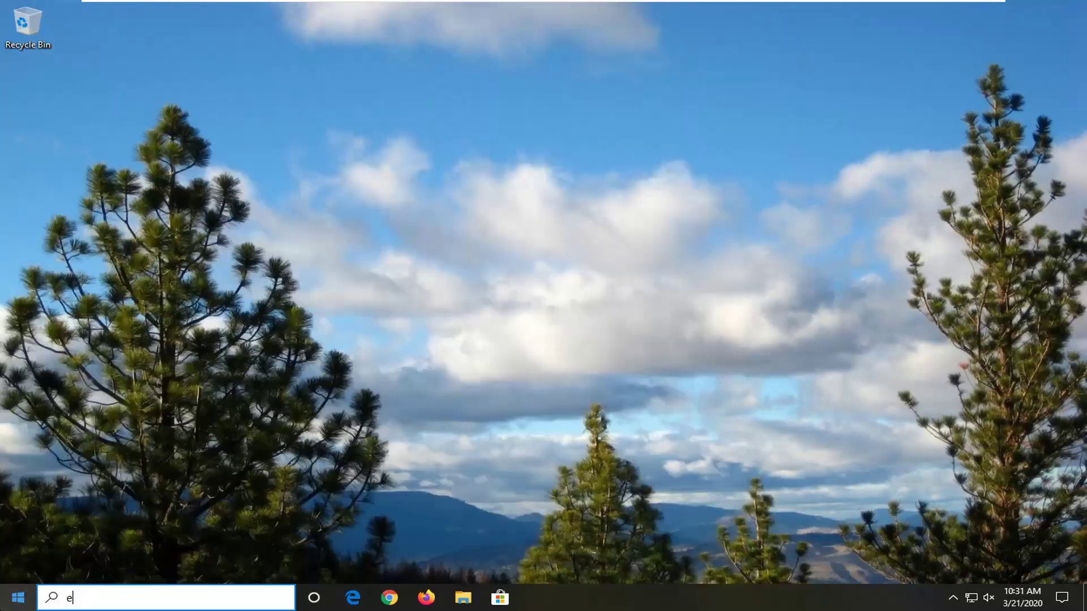
type("xcel")
left_click(167, 233)
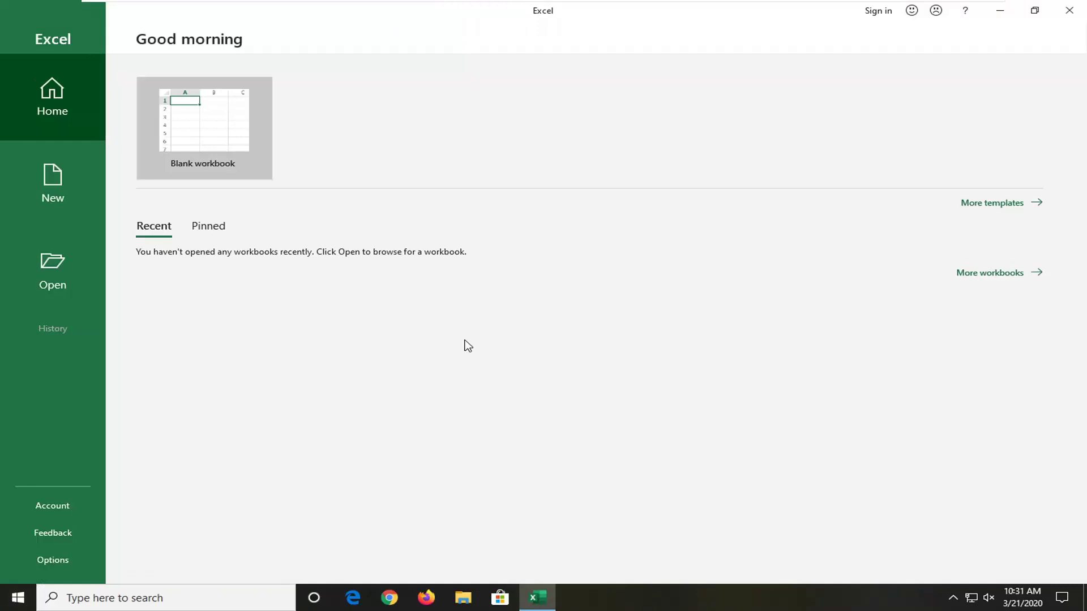
Step: Open Excel Options on the Trust Center page
left_click(35, 102)
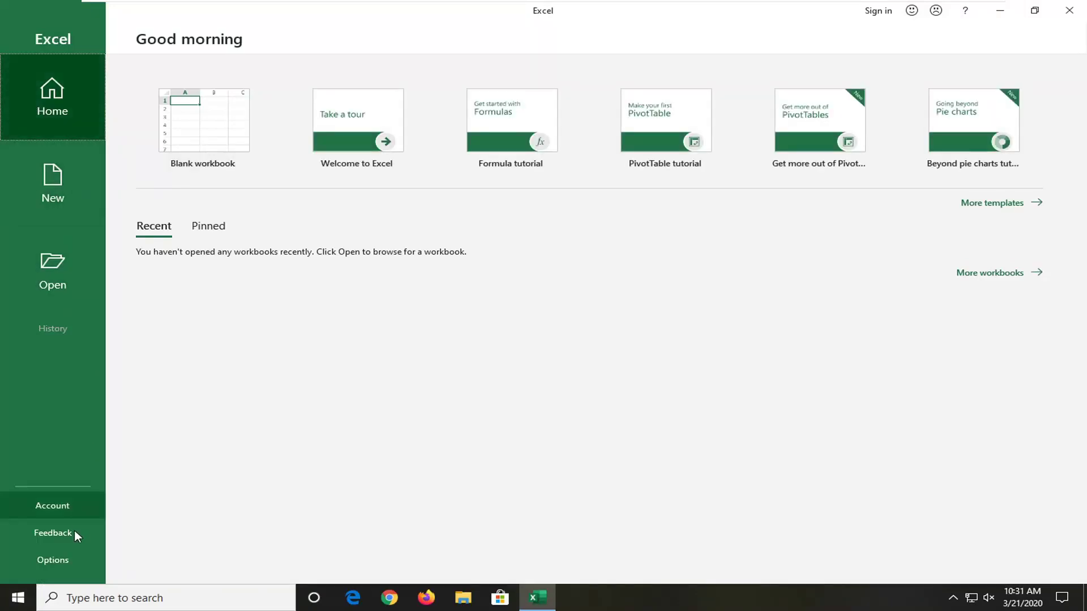
left_click(48, 561)
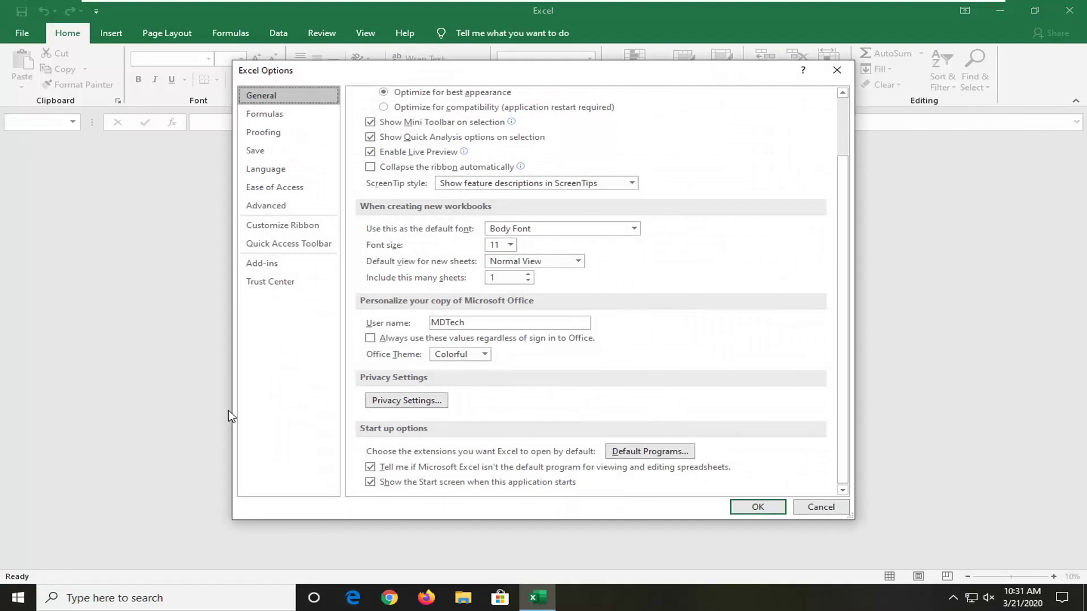
left_click(273, 283)
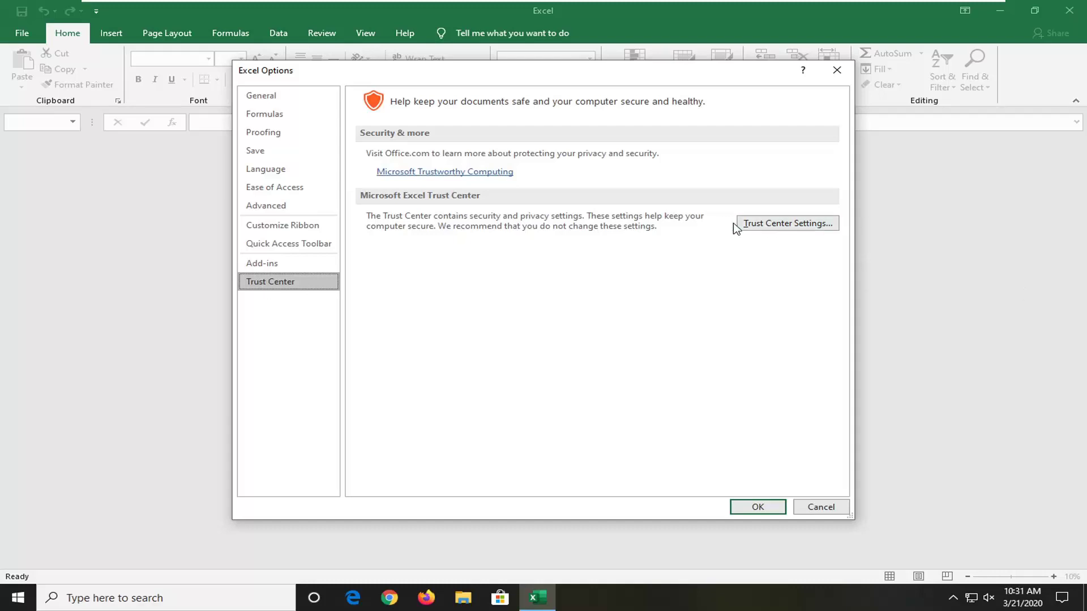
Step: In Trust Center Settings, choose Disable all macros without notification under Macro Settings
left_click(763, 225)
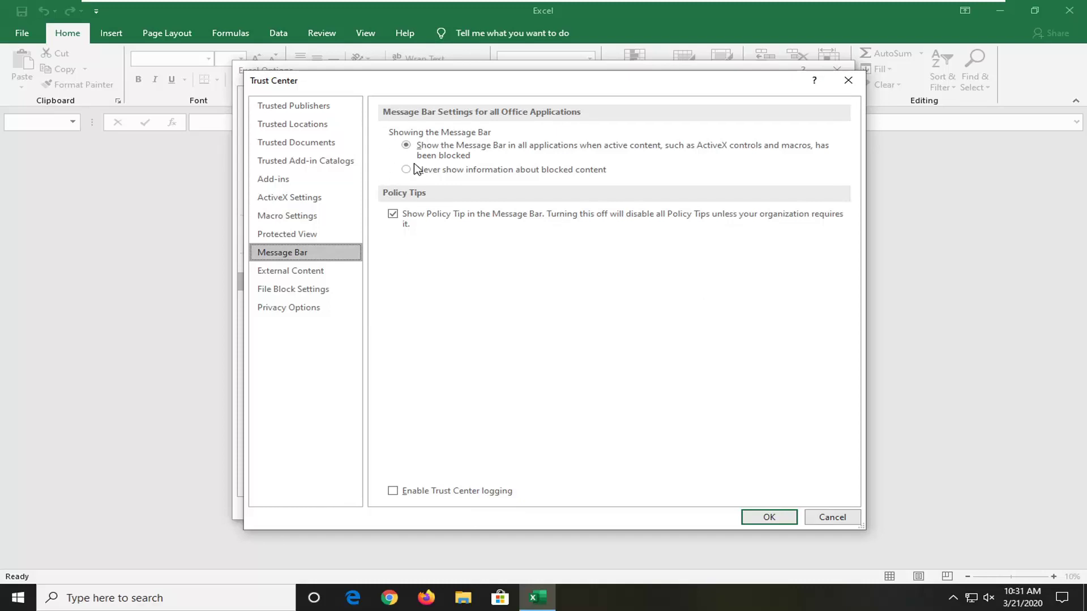
left_click(284, 216)
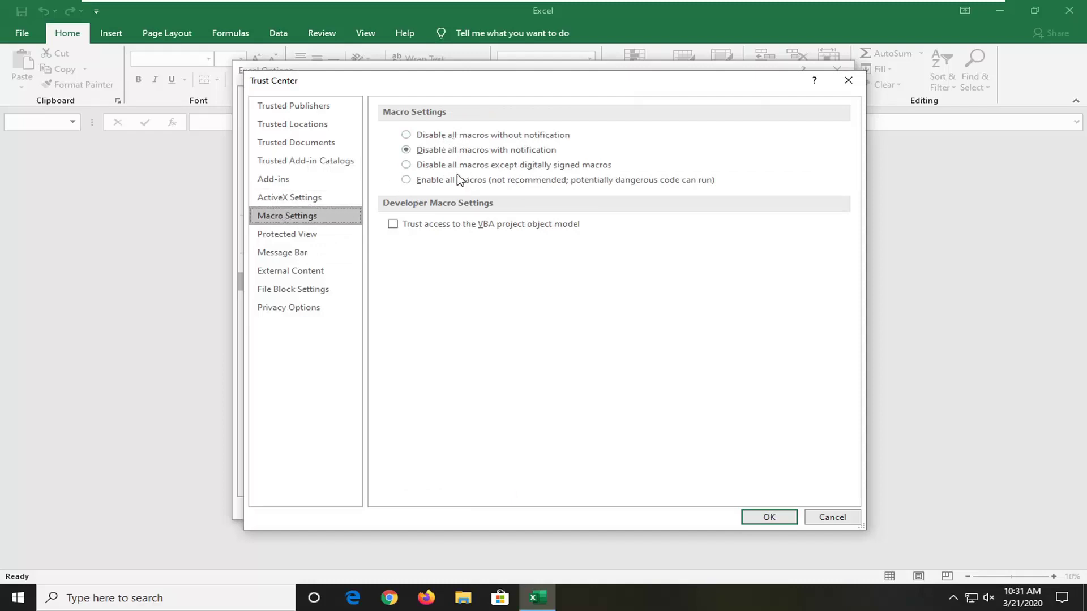
left_click(456, 136)
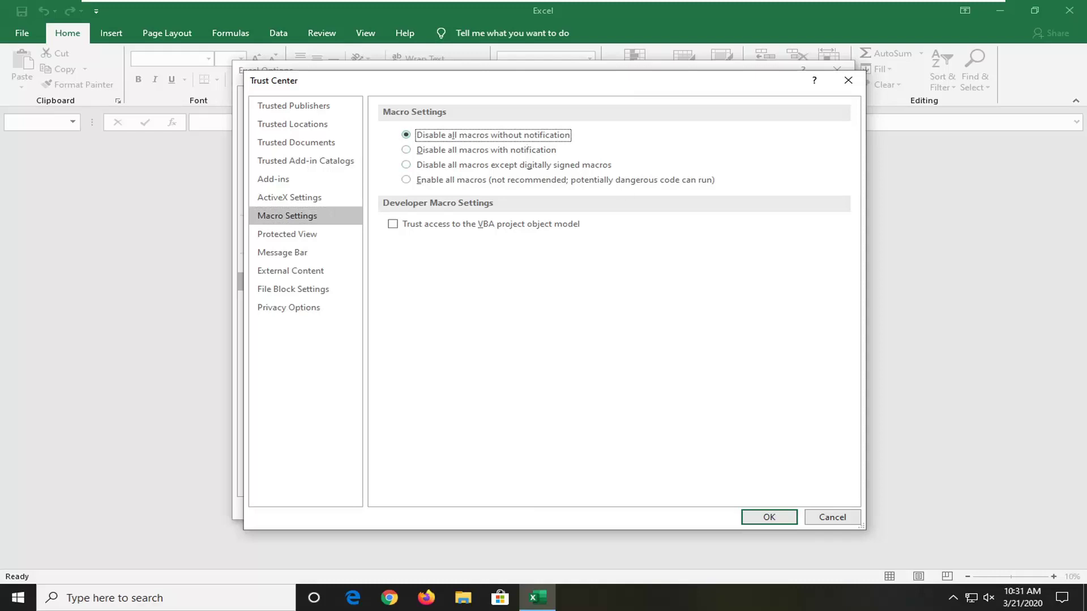
Step: Under Trusted Documents, uncheck network document trust, check Disable Trusted Documents, and confirm
left_click(283, 146)
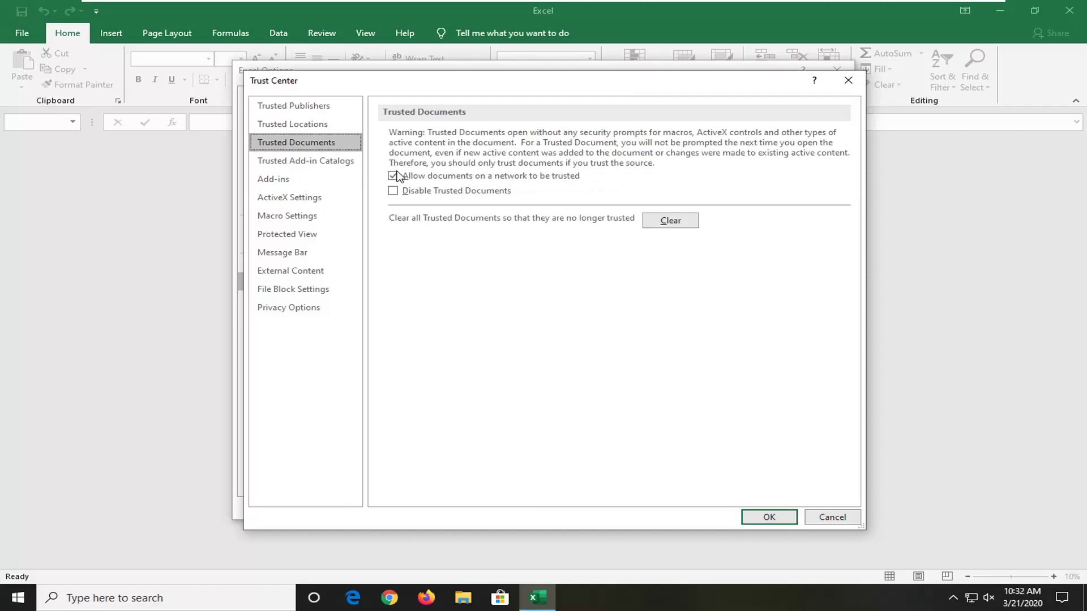
left_click(445, 176)
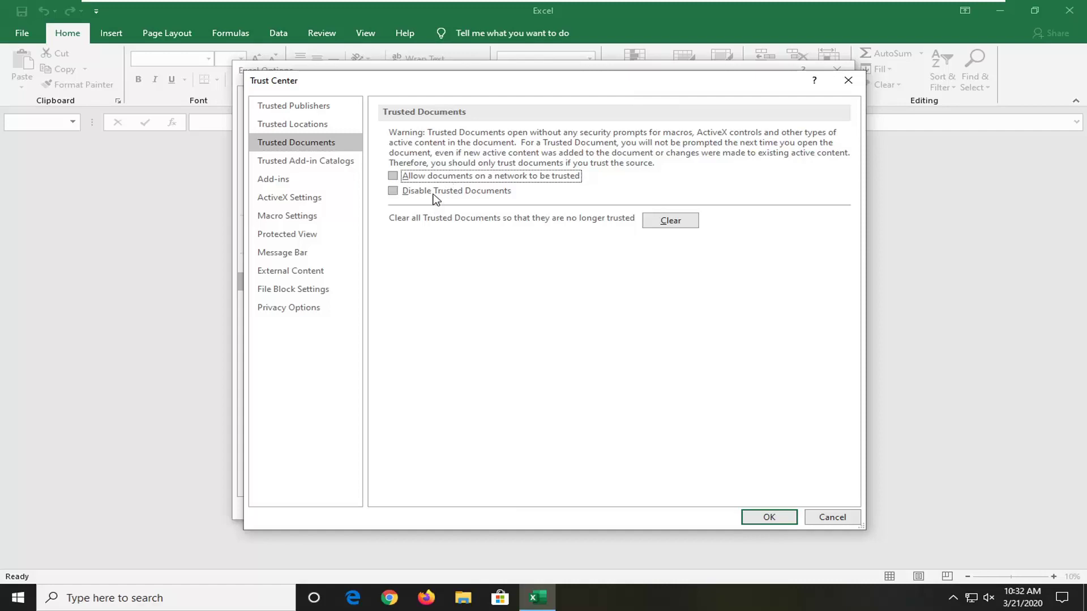
left_click(435, 192)
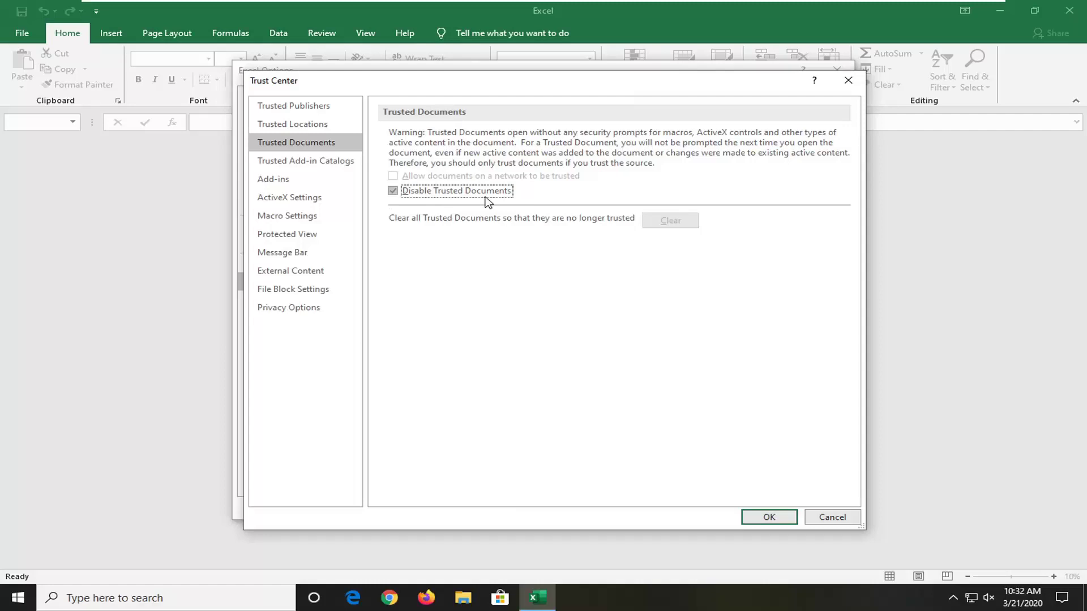
left_click(768, 520)
Step: Confirm Excel Options to apply the security settings, then close Excel
left_click(759, 509)
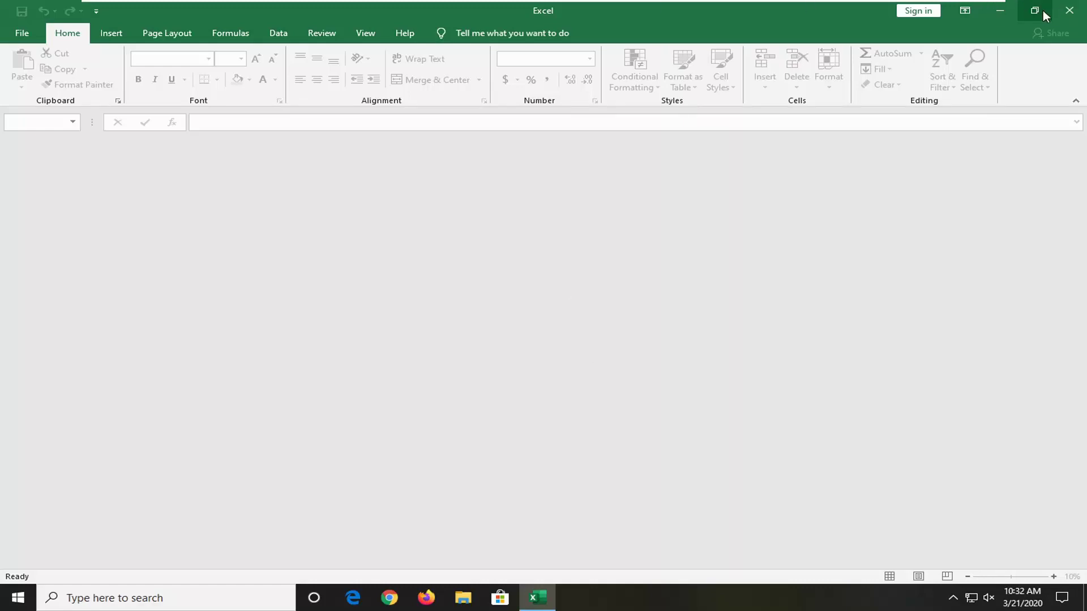
left_click(1069, 10)
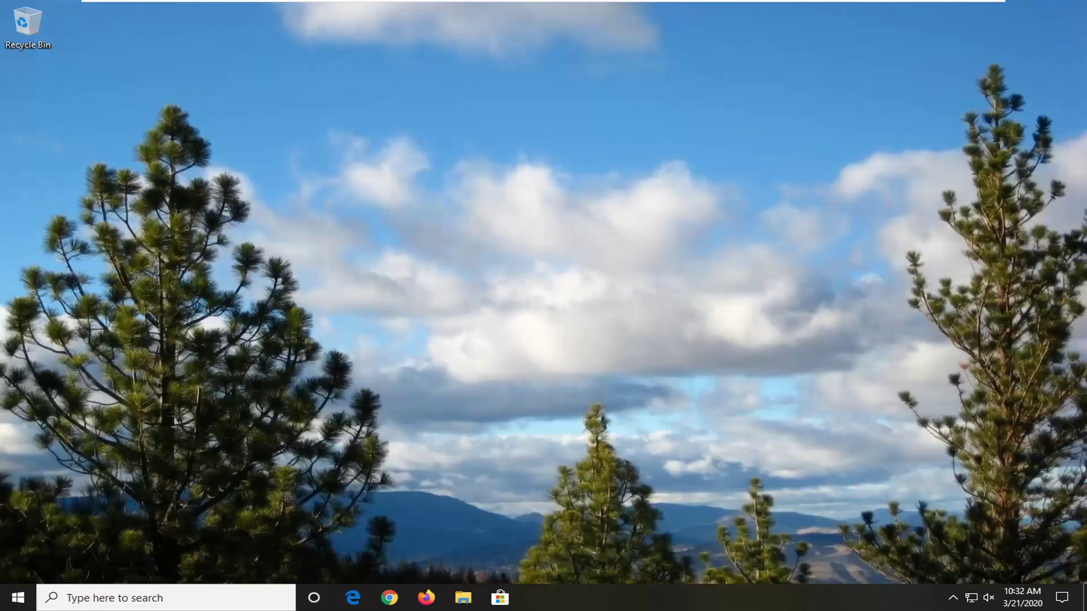